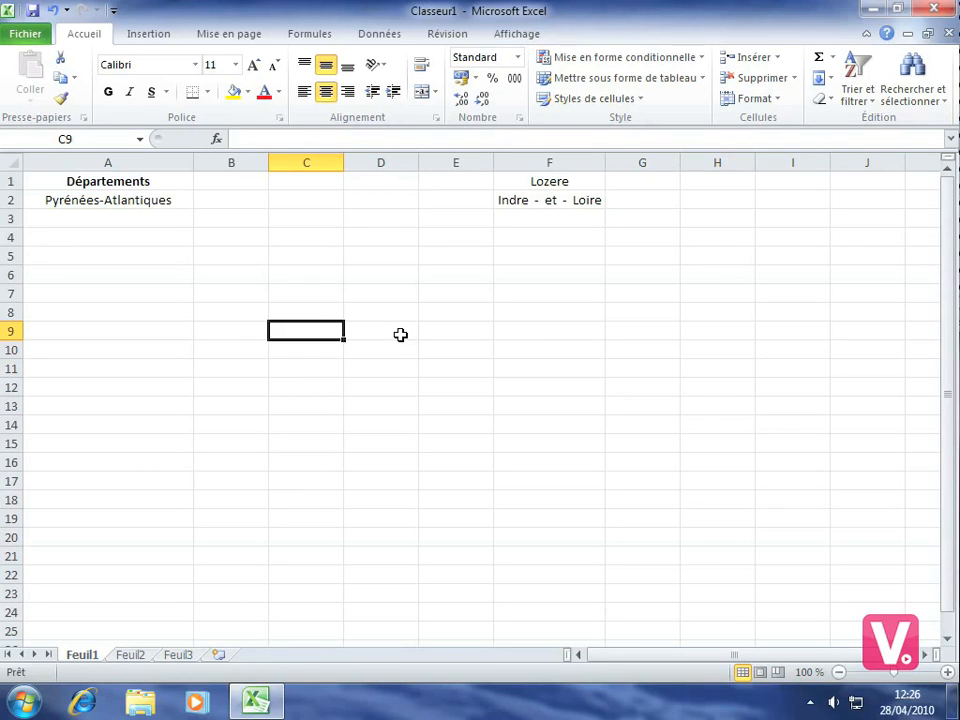
- Enter =REMPLACER(A2;10;11;"Orientales") in cell A3 to replace the second part of the department name from A2
{"action": "left_click", "coordinate": [120, 220]}
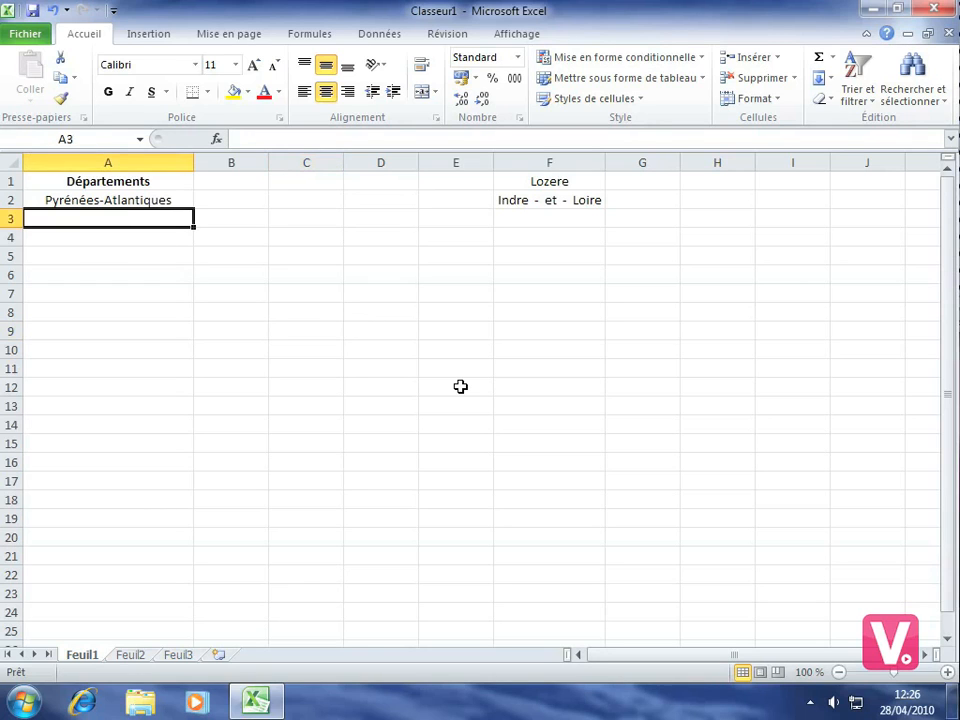
{"action": "type", "text": "="}
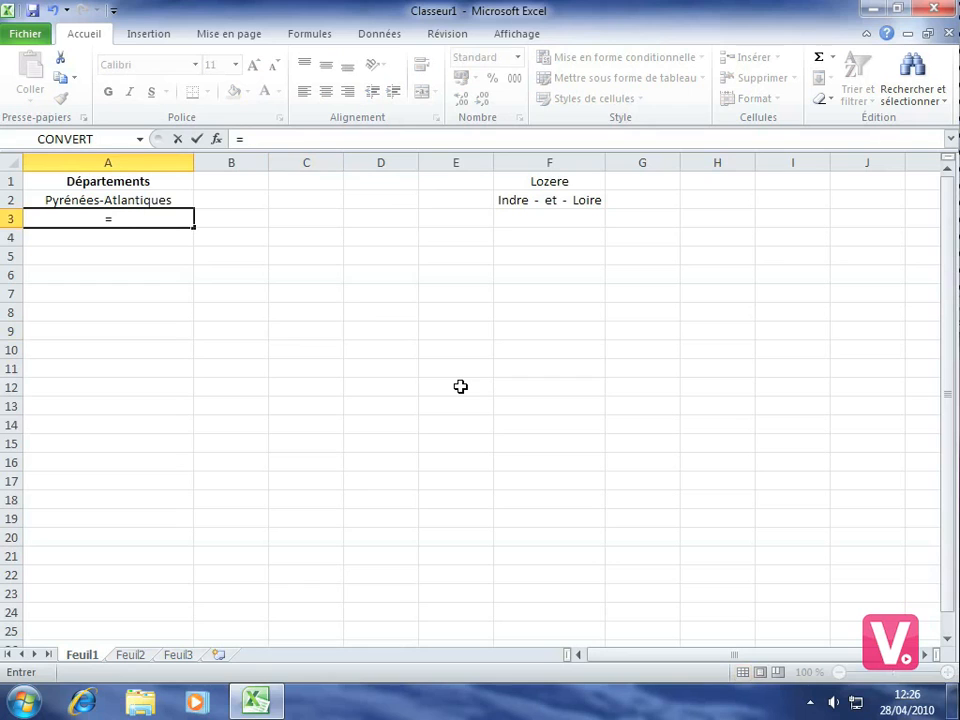
{"action": "type", "text": "rempl"}
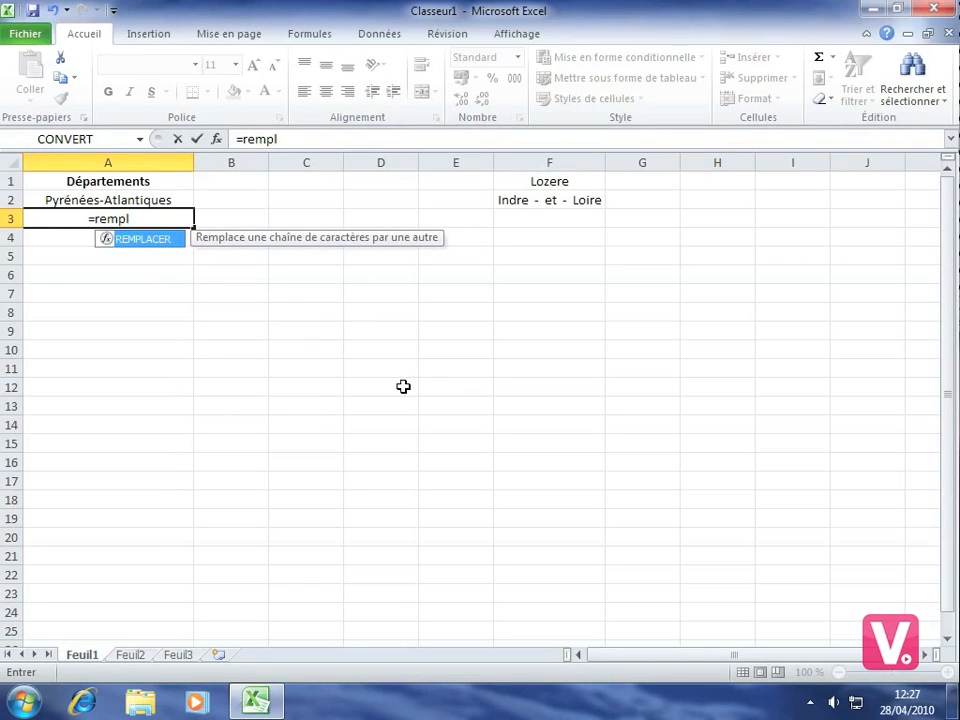
{"action": "double_click", "coordinate": [151, 240]}
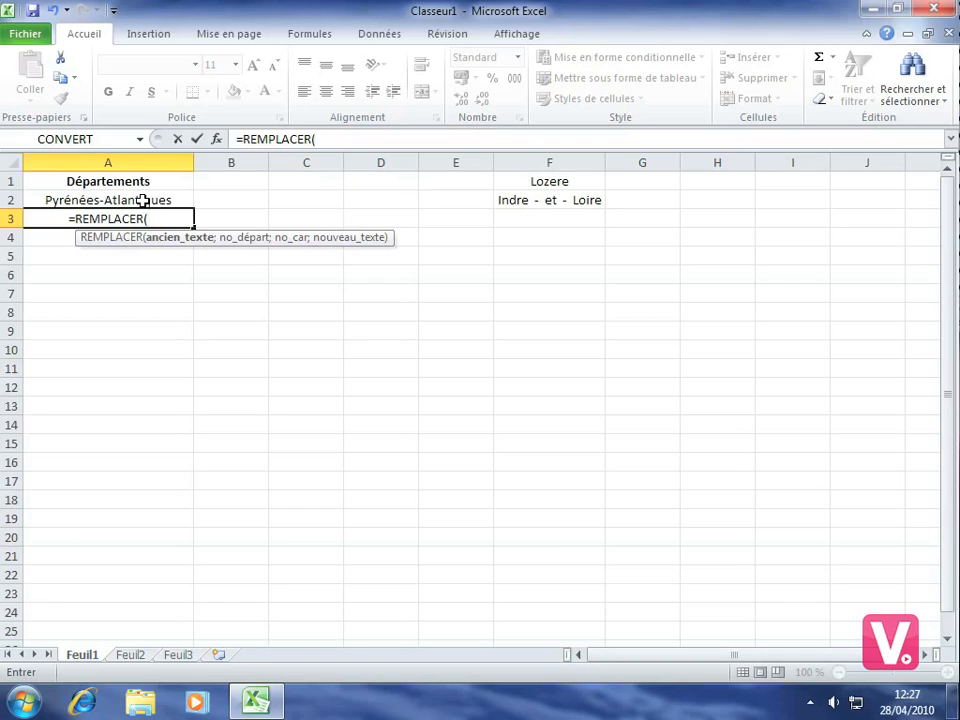
{"action": "left_click", "coordinate": [71, 195]}
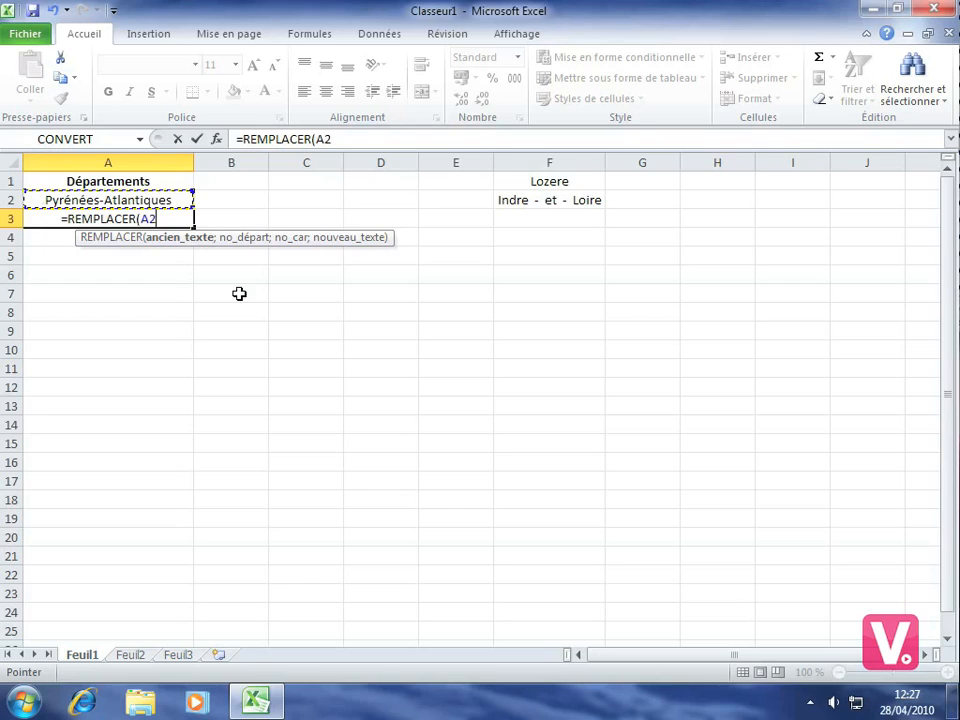
{"action": "type", "text": ";"}
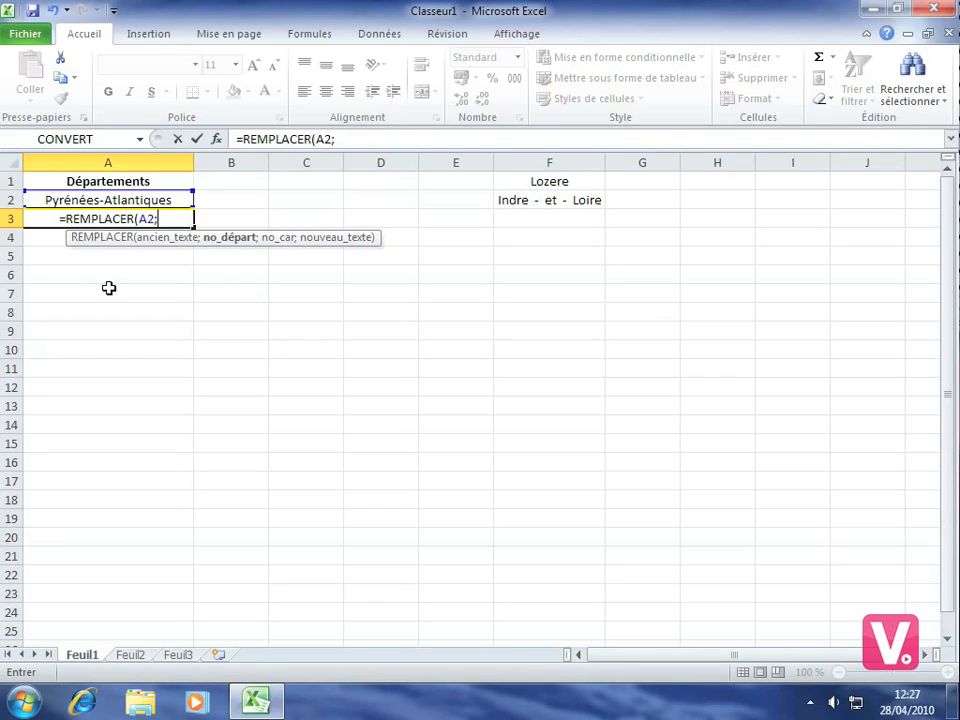
{"action": "type", "text": "10"}
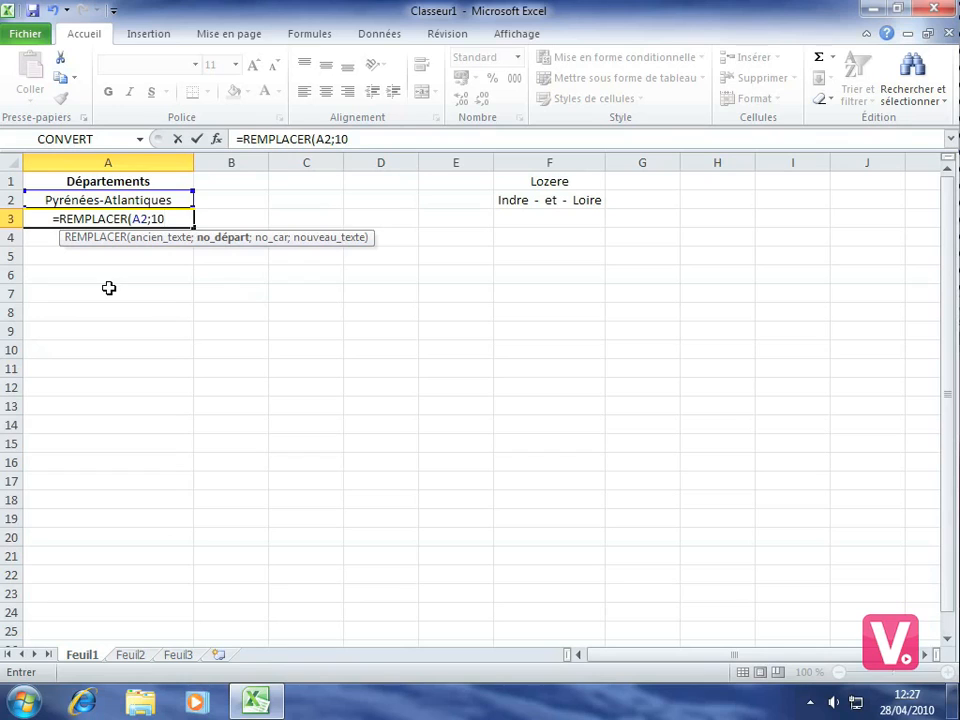
{"action": "type", "text": ";"}
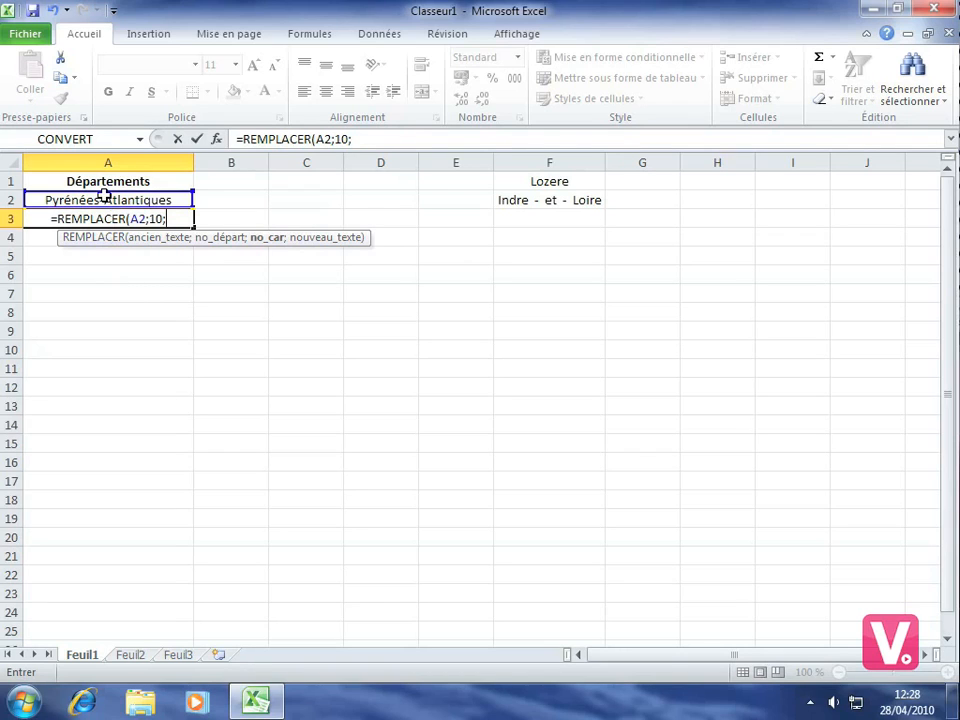
{"action": "type", "text": "11"}
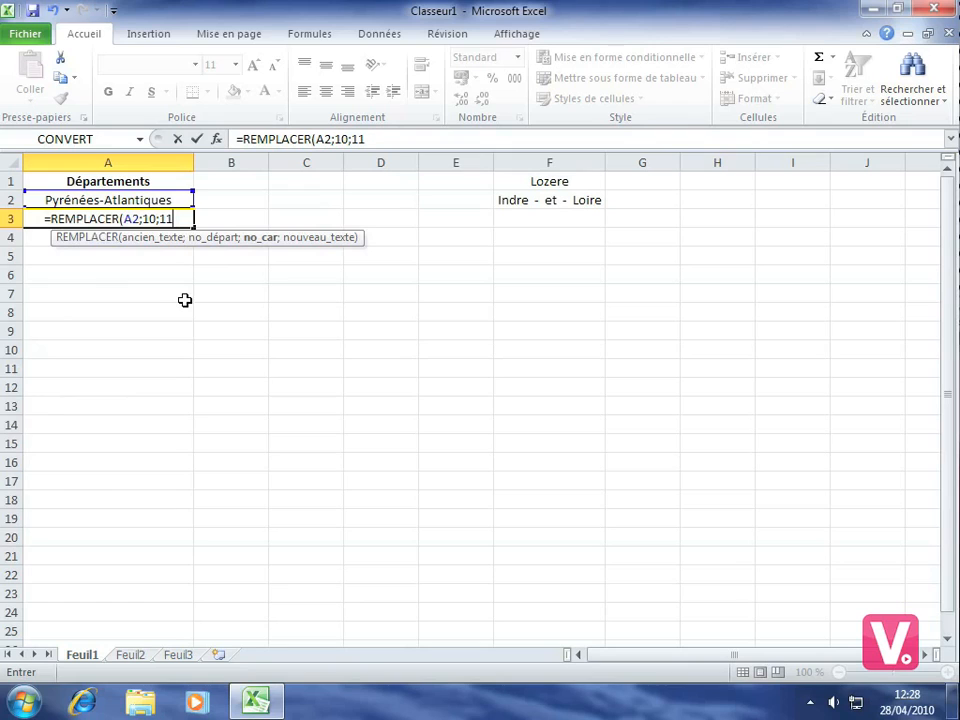
{"action": "type", "text": ";"}
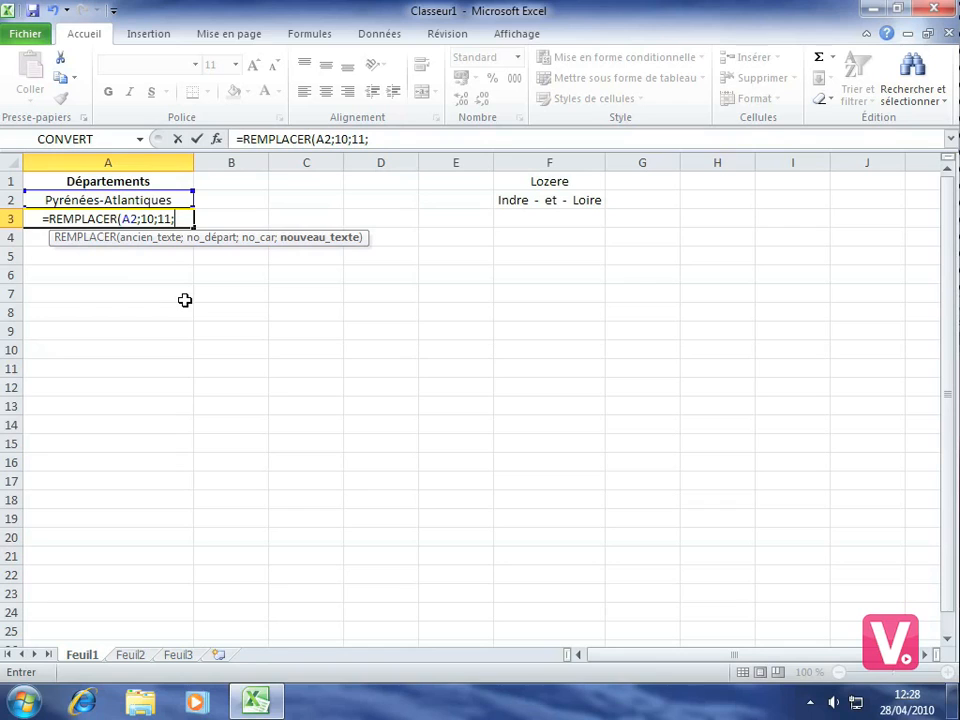
{"action": "type", "text": "\""}
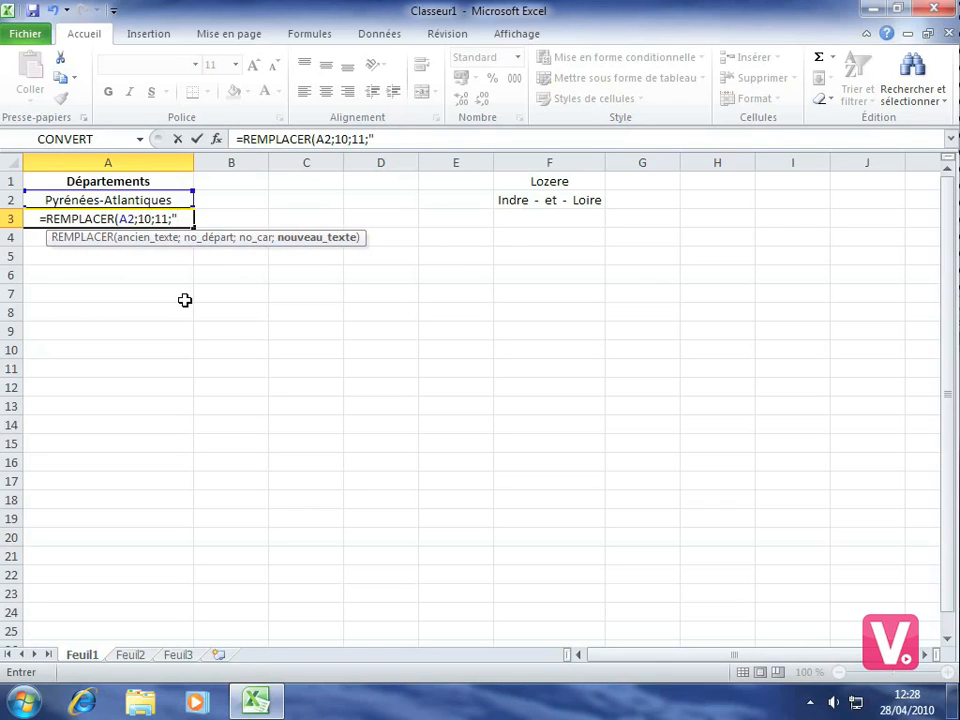
{"action": "type", "text": "O"}
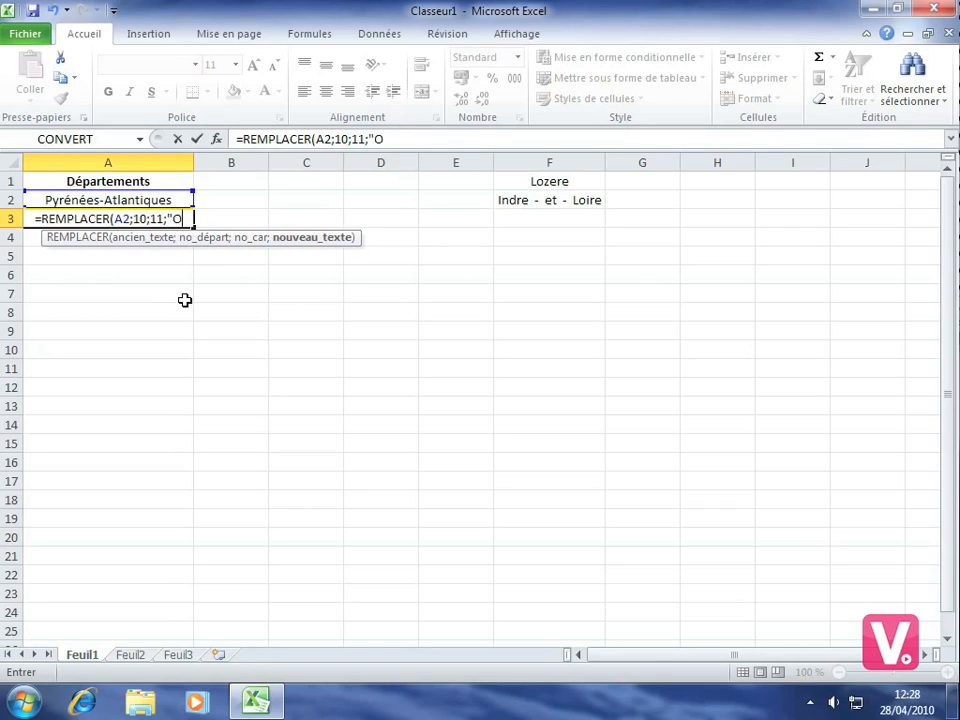
{"action": "type", "text": "rientales"}
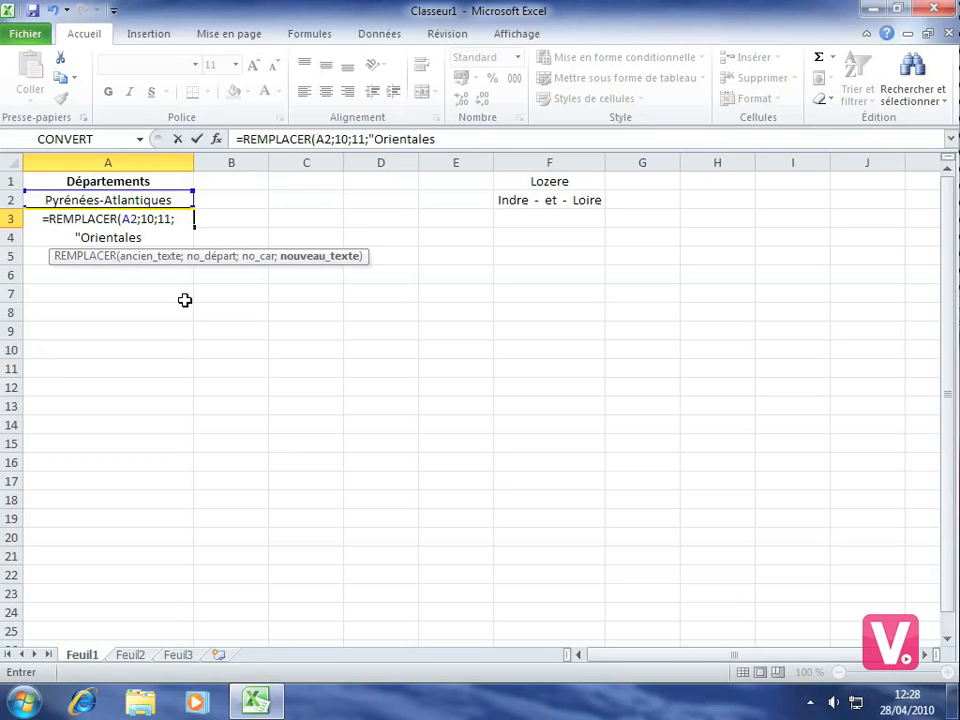
{"action": "type", "text": "\")"}
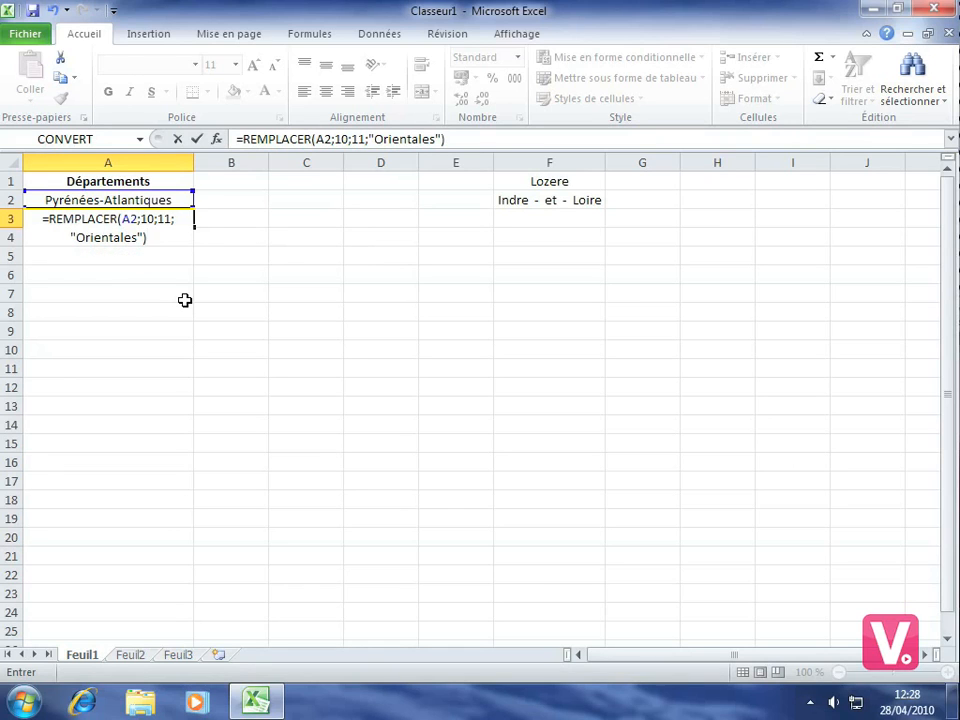
{"action": "key", "text": "Return"}
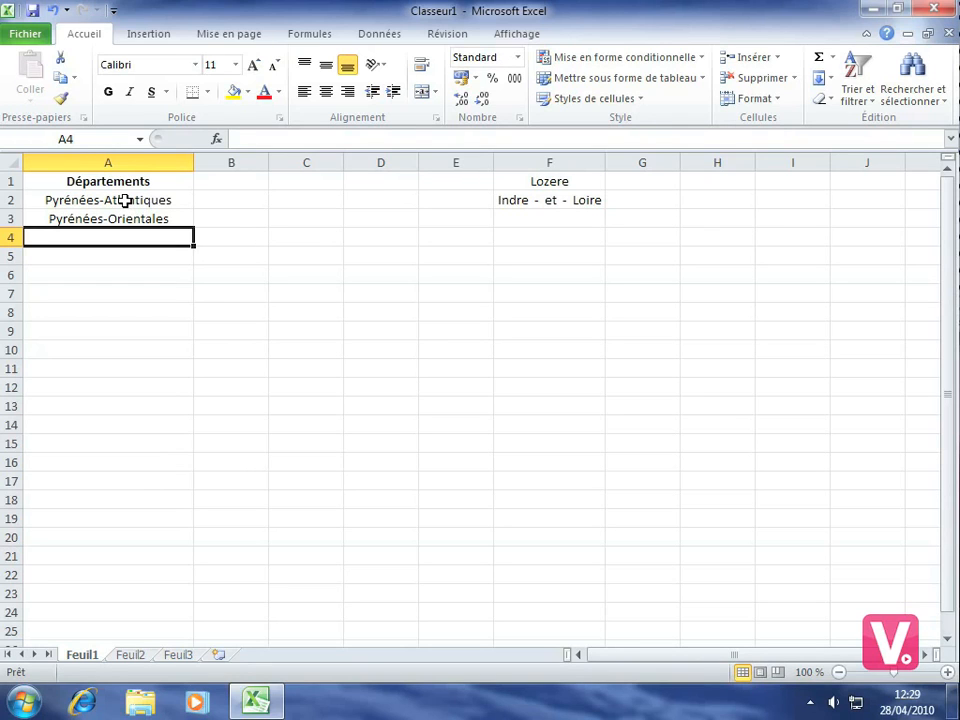
- Enter =SUBSTITUE(F1;"e";"è";1) in cell A4 to replace the first e of the name in F1 with è
{"action": "type", "text": "="}
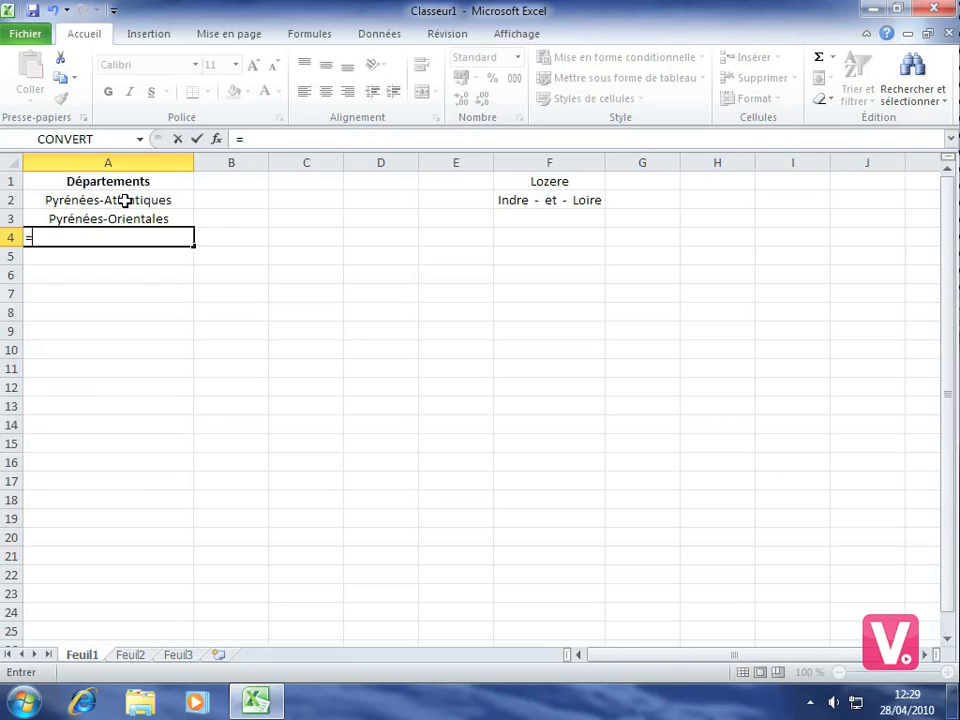
{"action": "type", "text": "sub"}
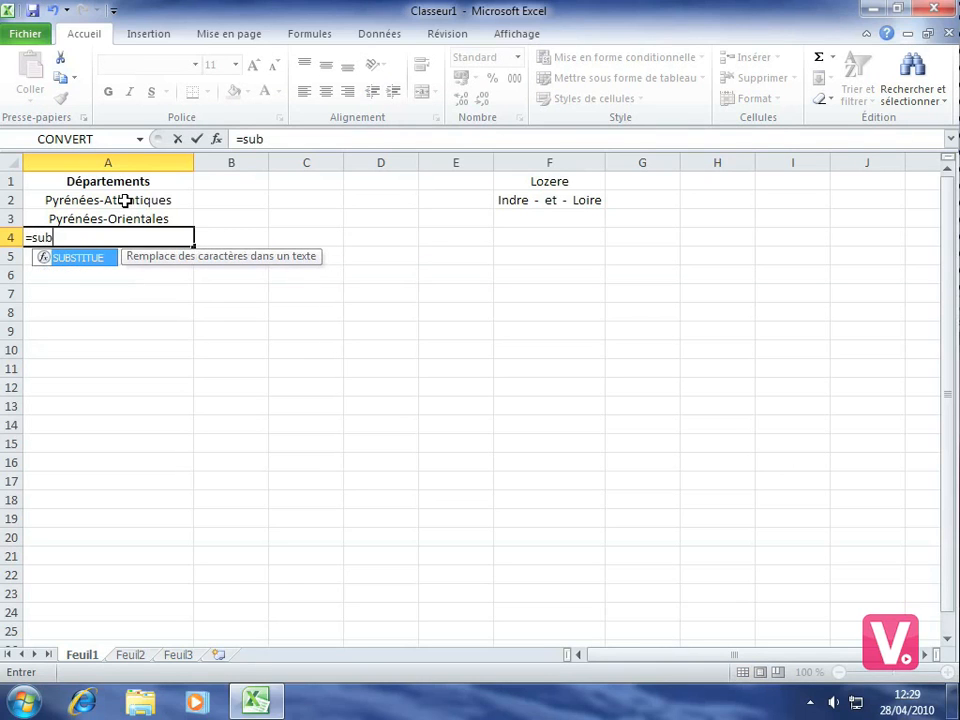
{"action": "double_click", "coordinate": [92, 260]}
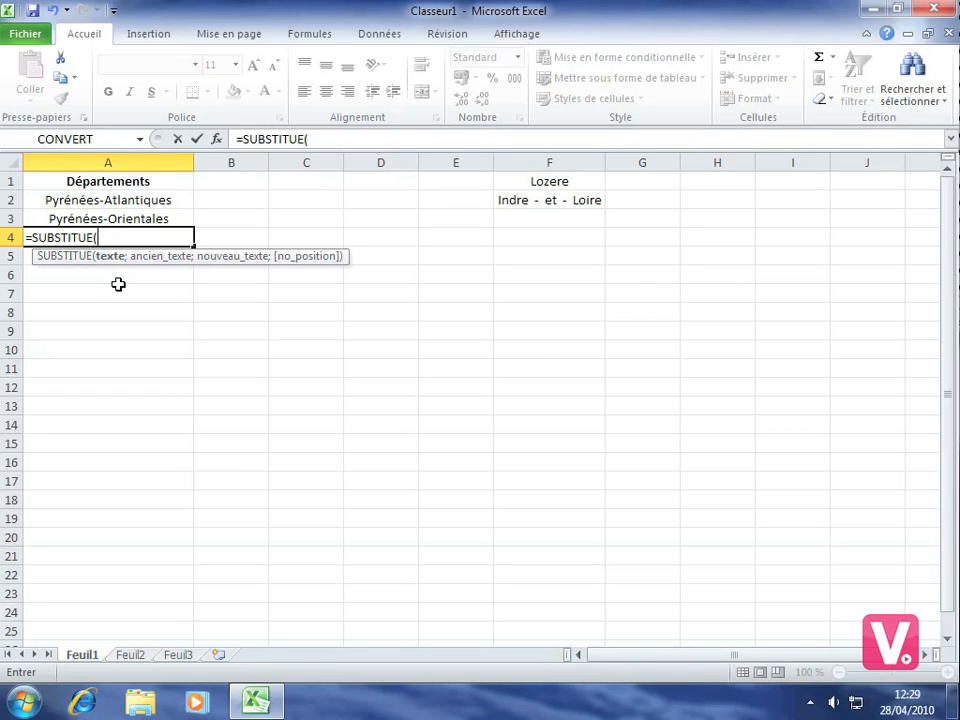
{"action": "left_click", "coordinate": [540, 181]}
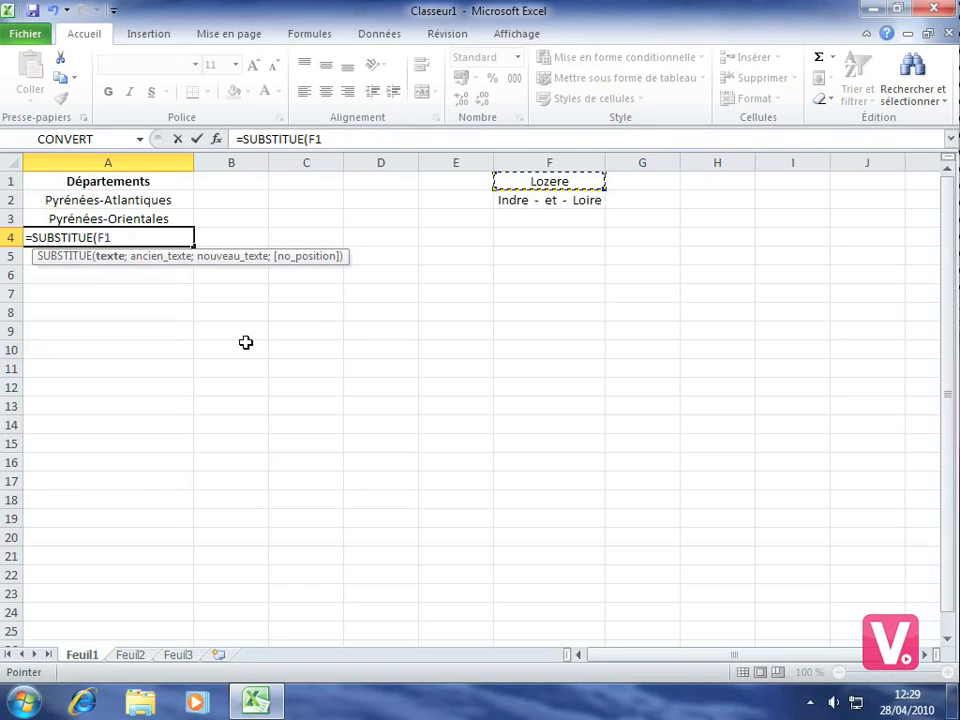
{"action": "type", "text": ";"}
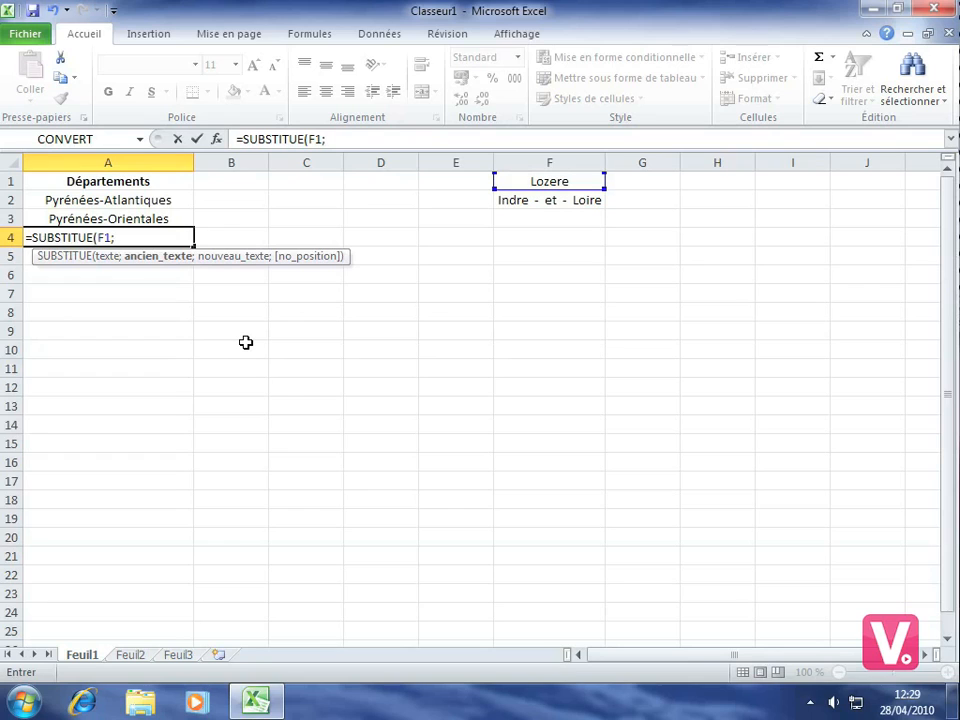
{"action": "type", "text": "\"e\";"}
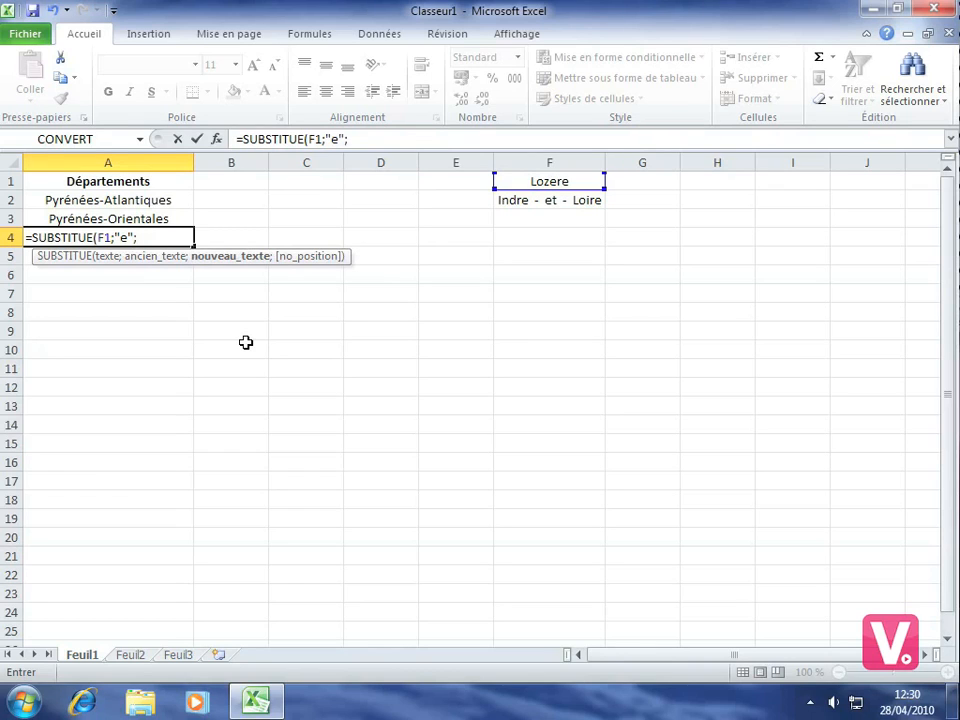
{"action": "type", "text": "\"è\";"}
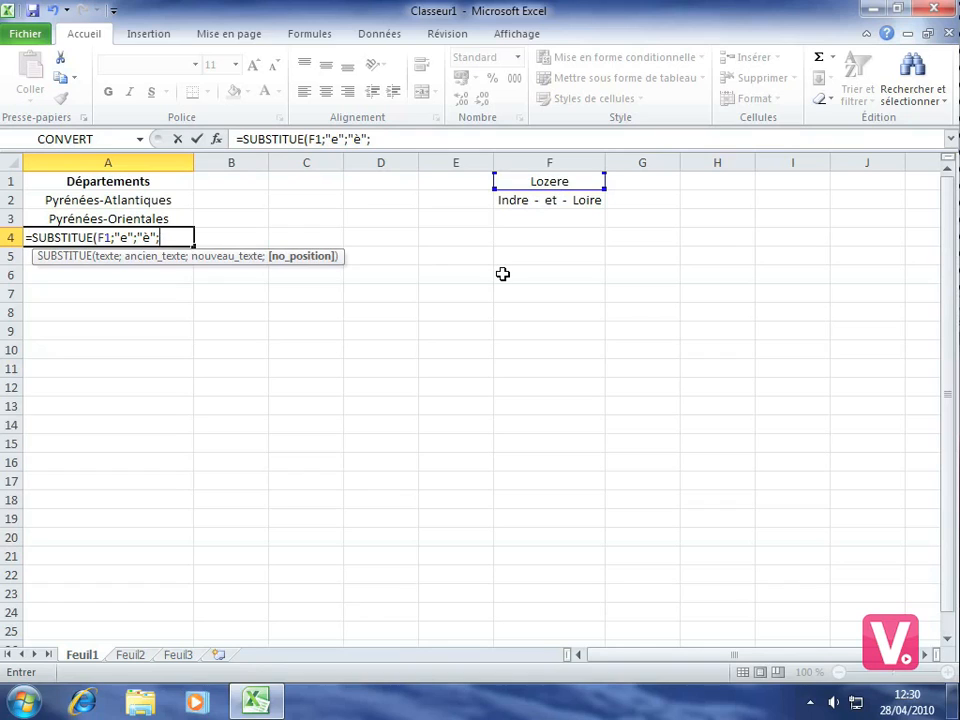
{"action": "type", "text": "1)"}
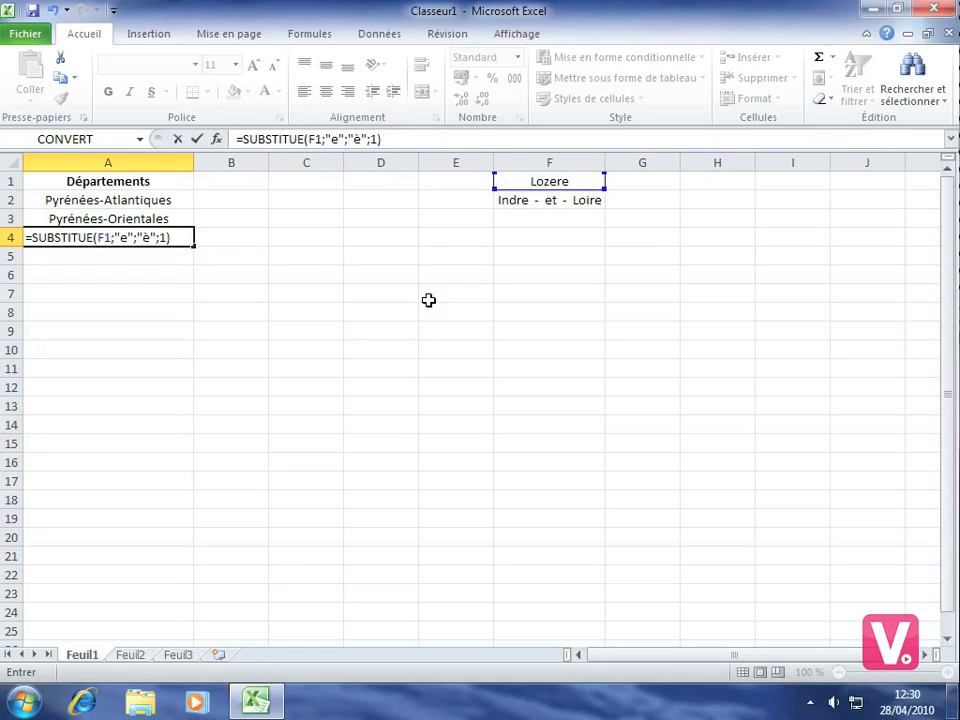
{"action": "key", "text": "Return"}
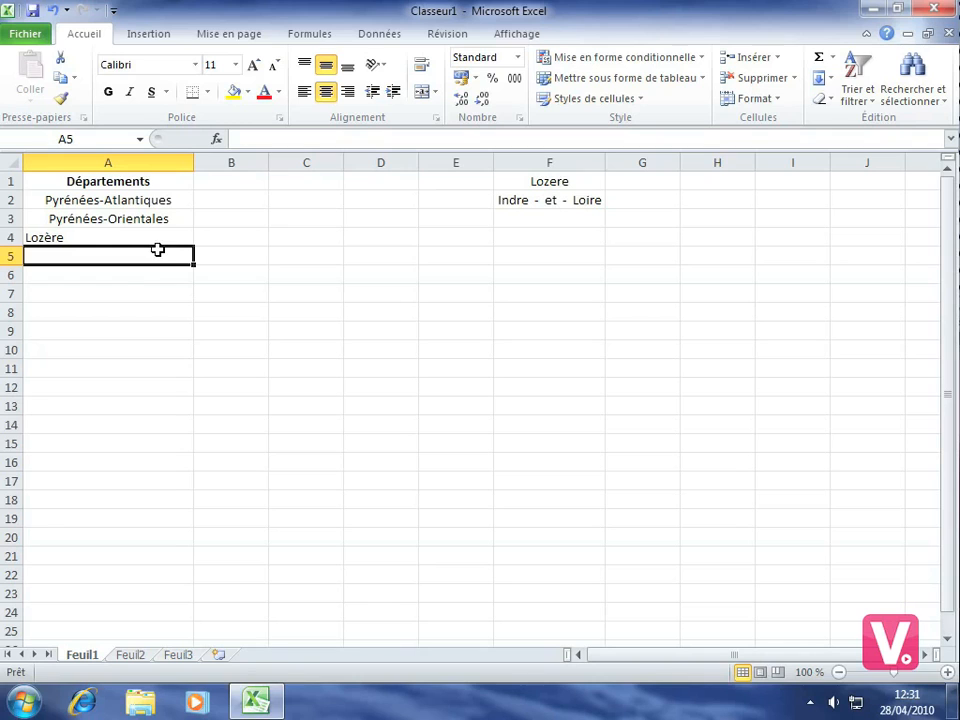
- Enter =SUPPRESPACE(F2) in cell A5 to remove the extra spaces from the department name in F2
{"action": "type", "text": "="}
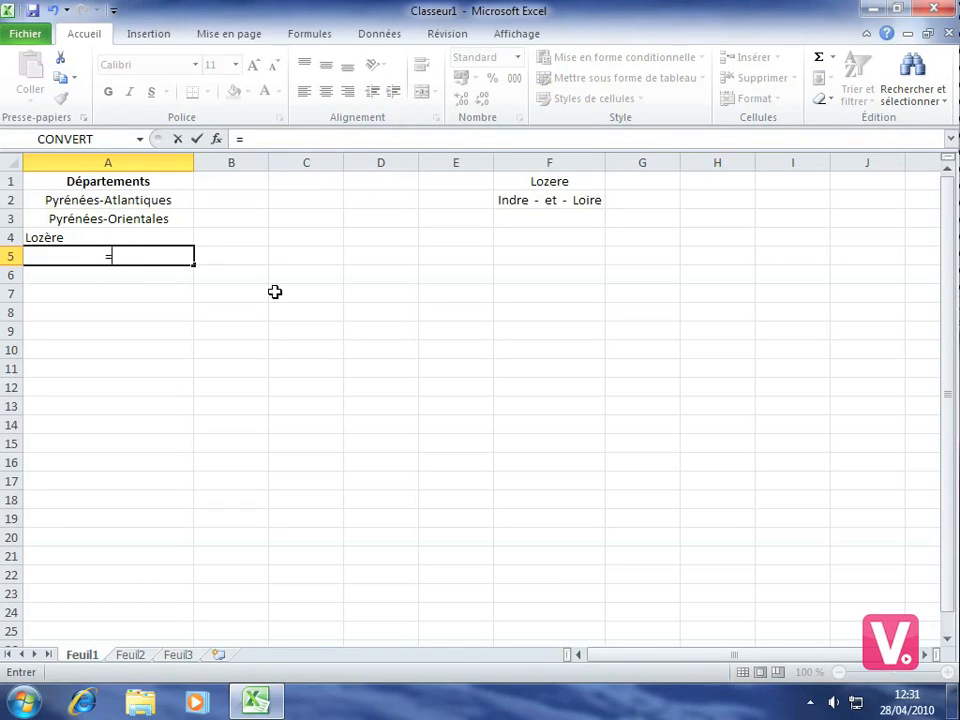
{"action": "type", "text": "s"}
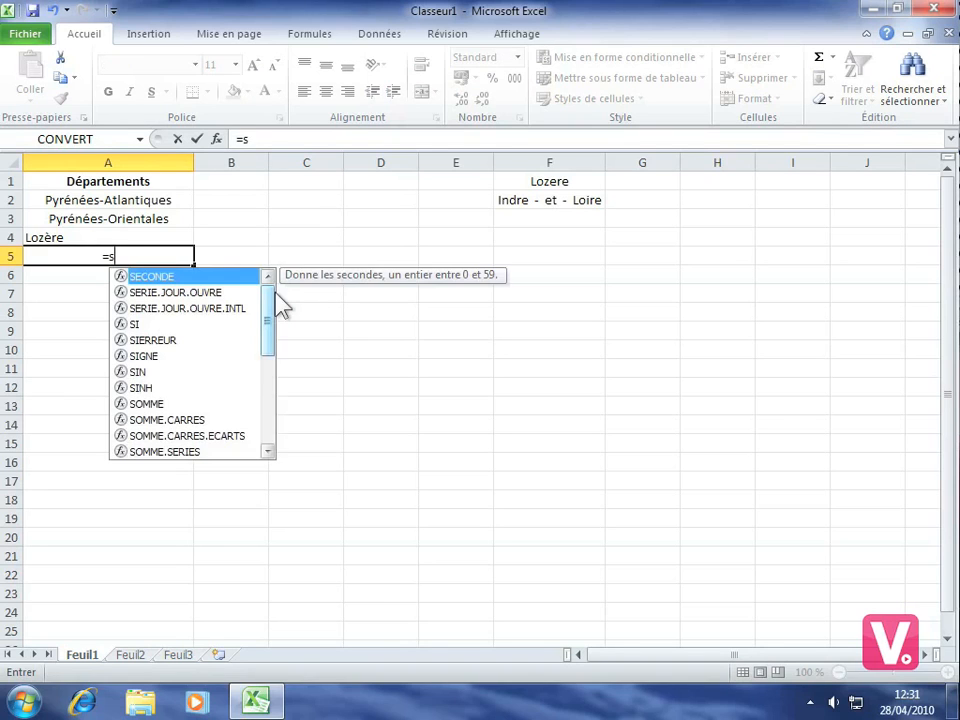
{"action": "type", "text": "u"}
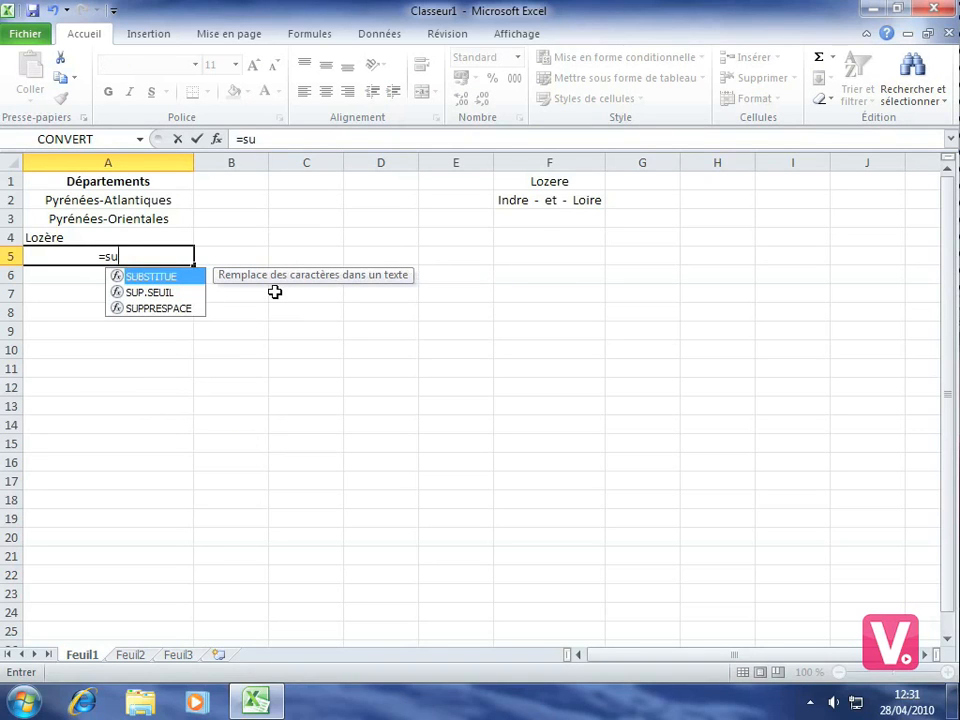
{"action": "double_click", "coordinate": [158, 309]}
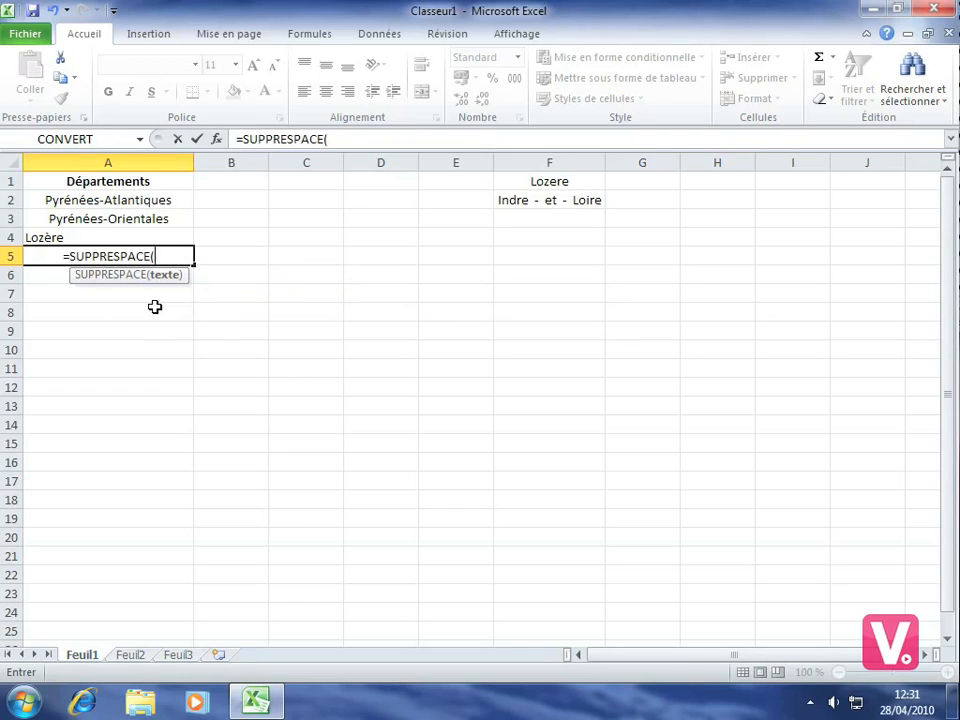
{"action": "left_click", "coordinate": [529, 200]}
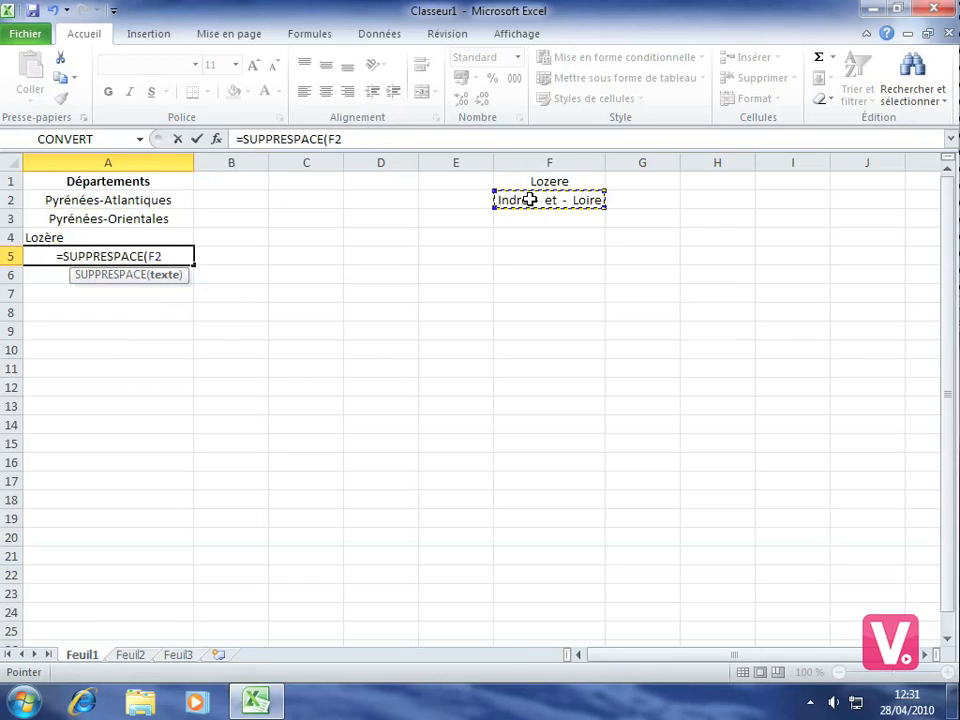
{"action": "type", "text": ")"}
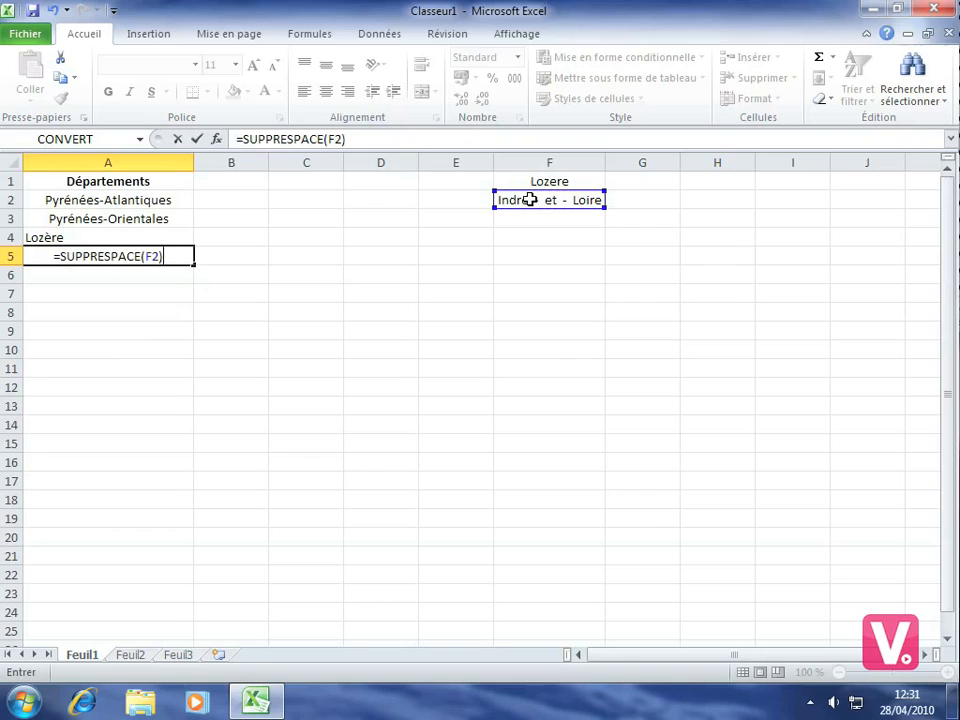
{"action": "key", "text": "Return"}
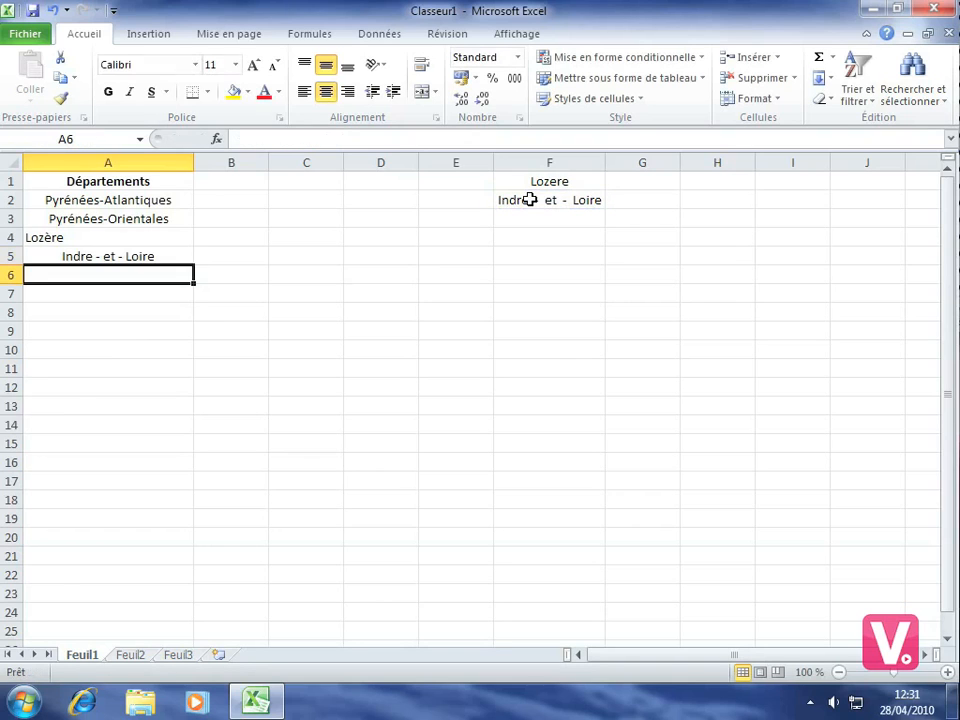